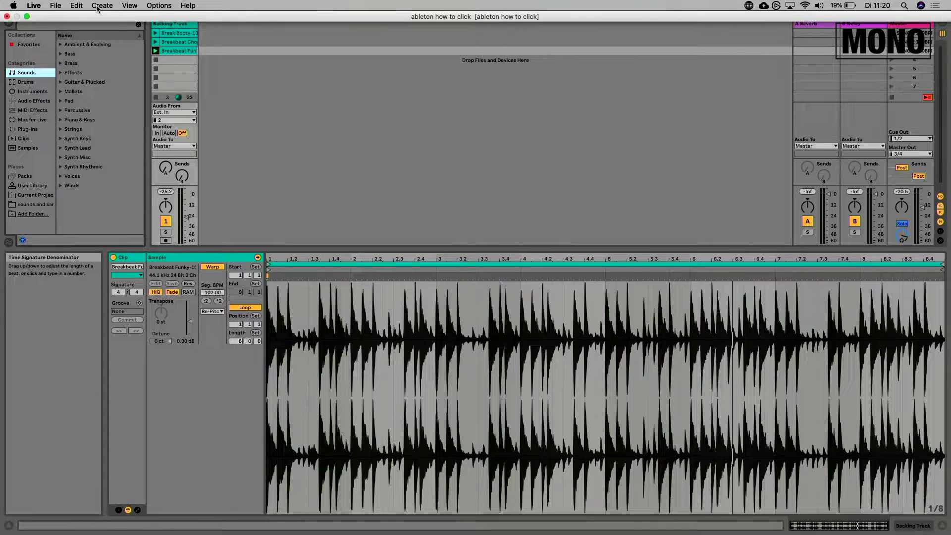
Step: Insert a MIDI track, rename it Click, and load an empty Drum Rack from Instruments
left_click(103, 5)
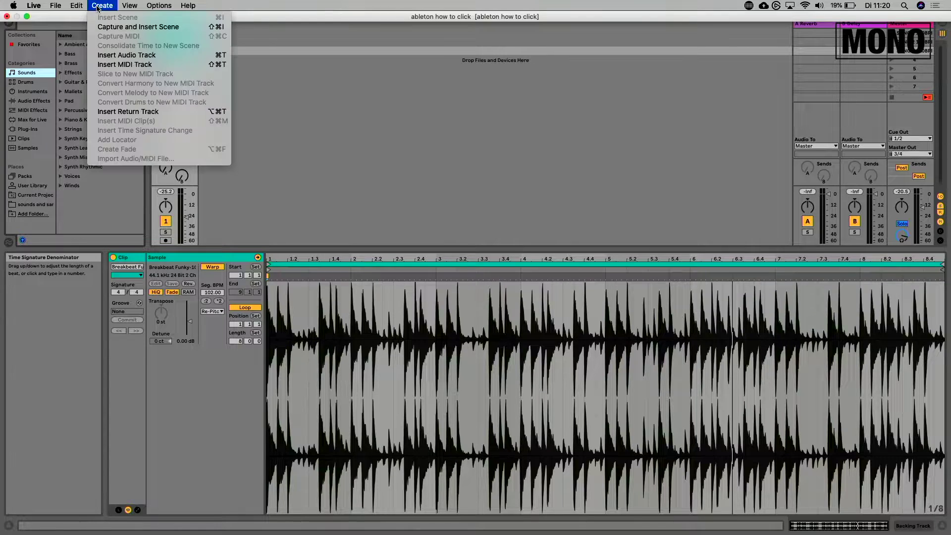
left_click(151, 67)
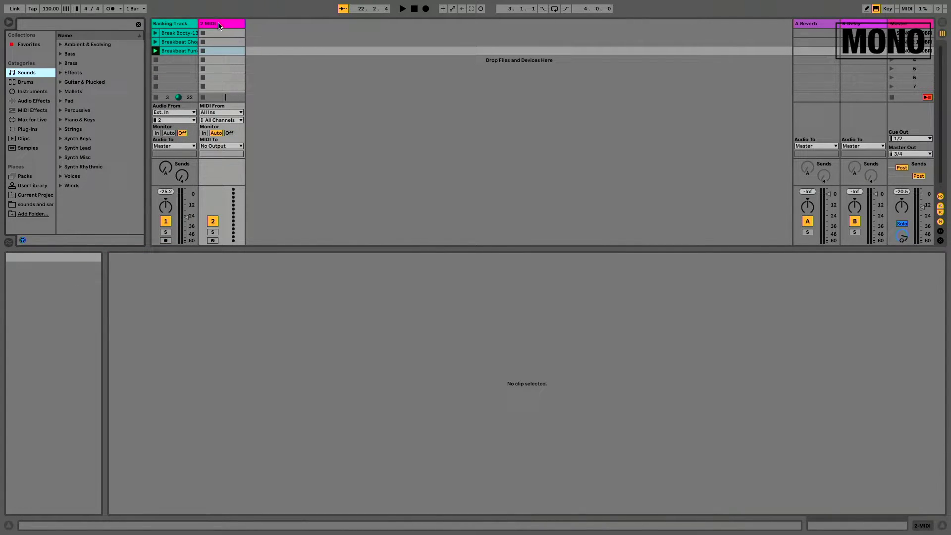
left_click(220, 26)
type("Click")
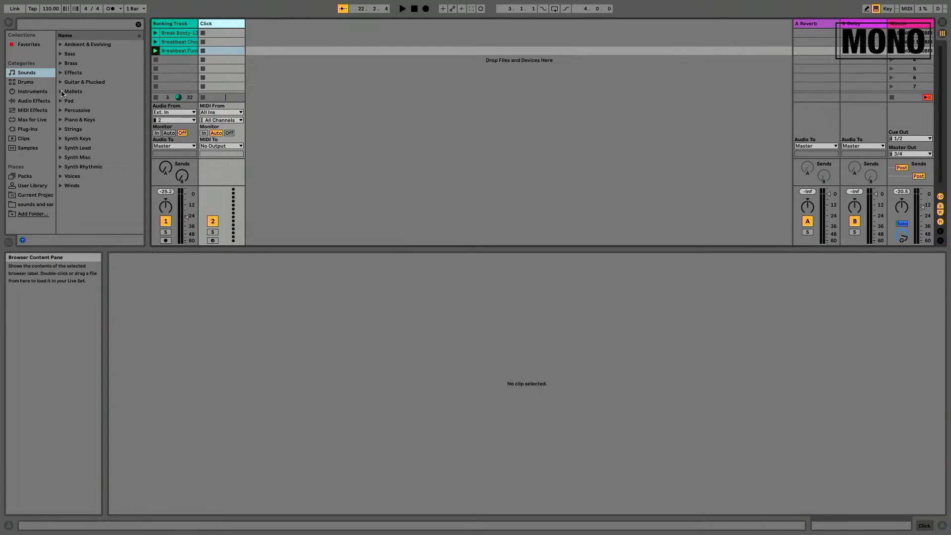
left_click(32, 91)
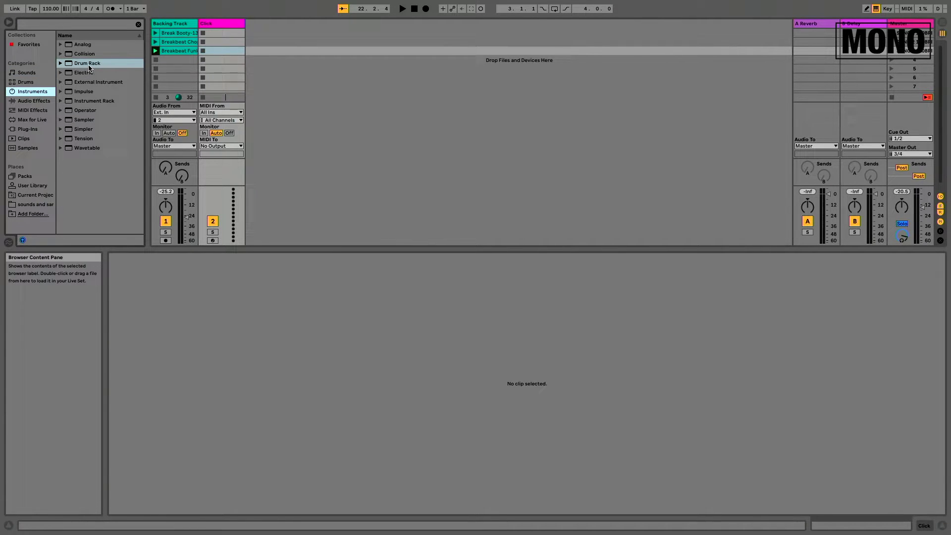
double_click(87, 63)
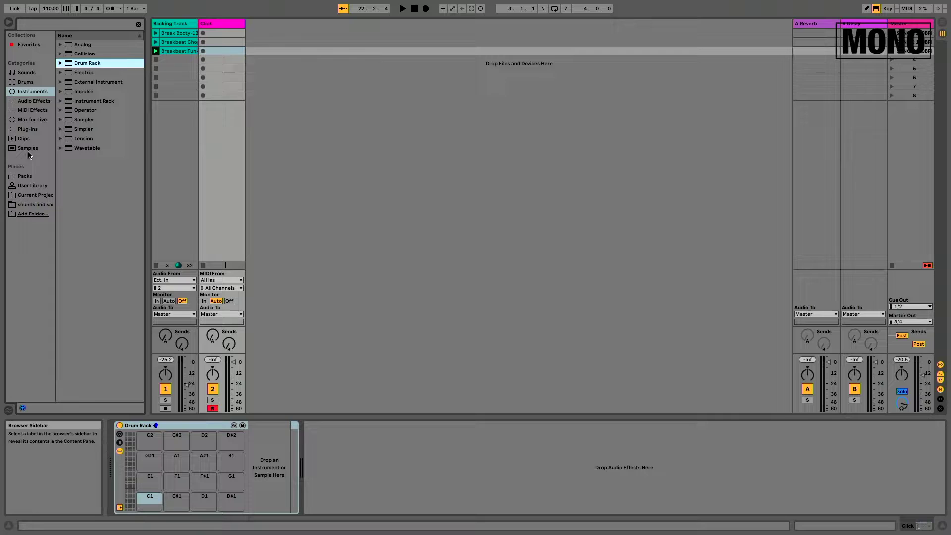
Step: Search the sample browser for 'wood' and load Wood Block High and Wood Block Low onto pads C#1 and C1
left_click(29, 149)
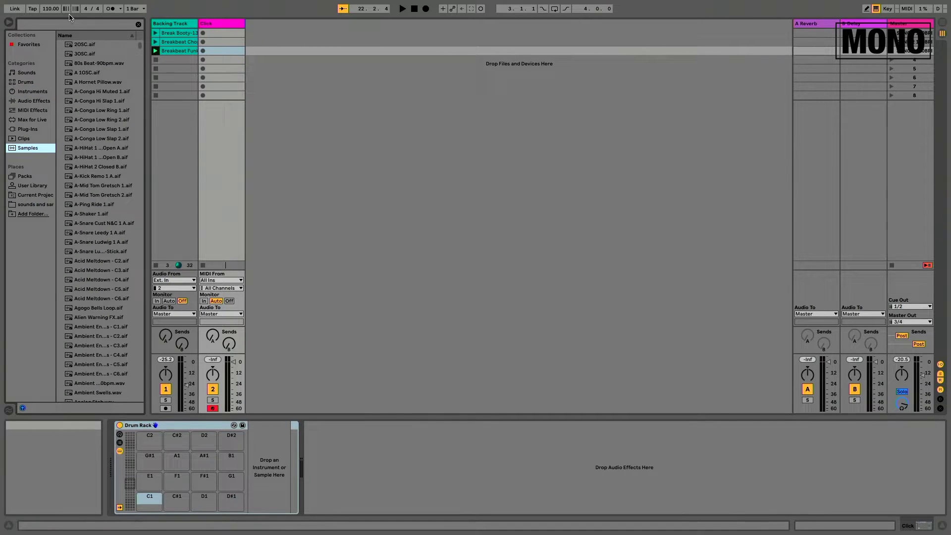
left_click(60, 27)
type("wood")
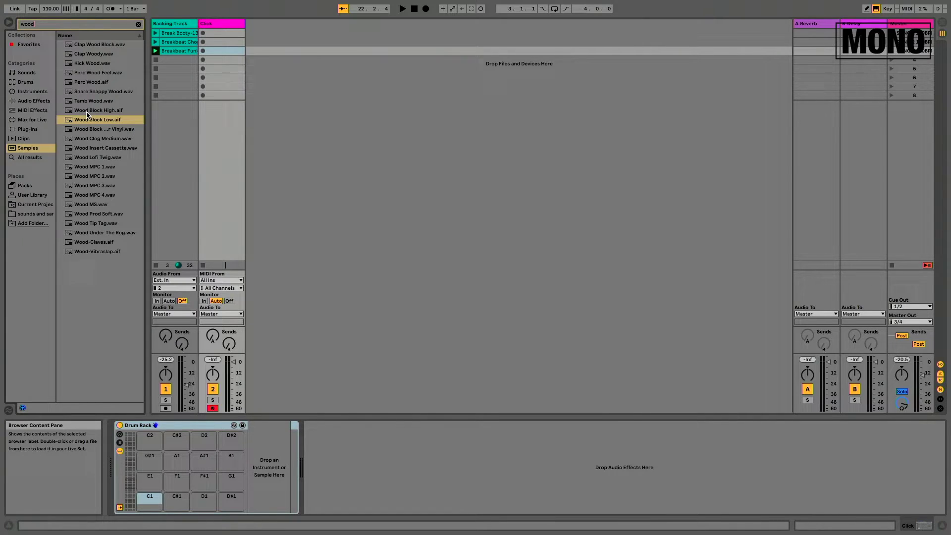
left_click(87, 111)
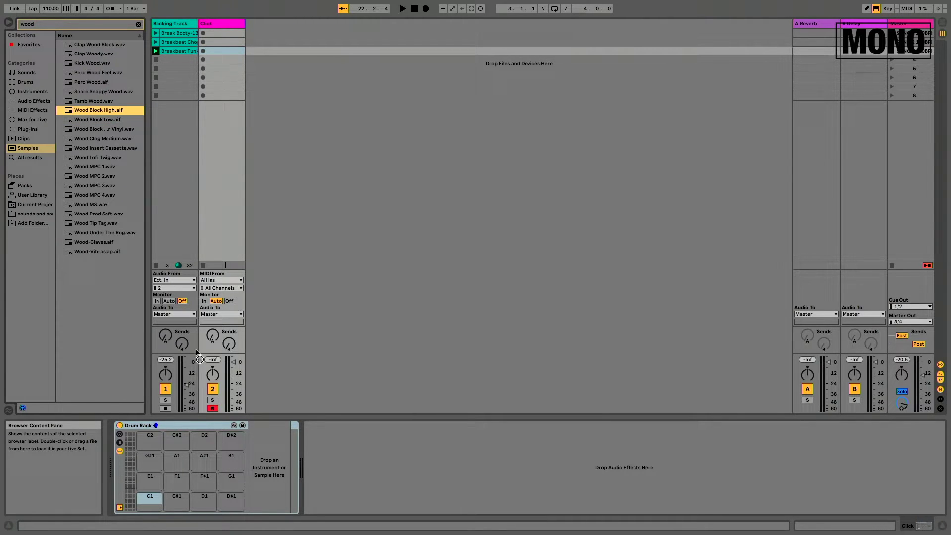
left_click_drag(179, 505, 178, 503)
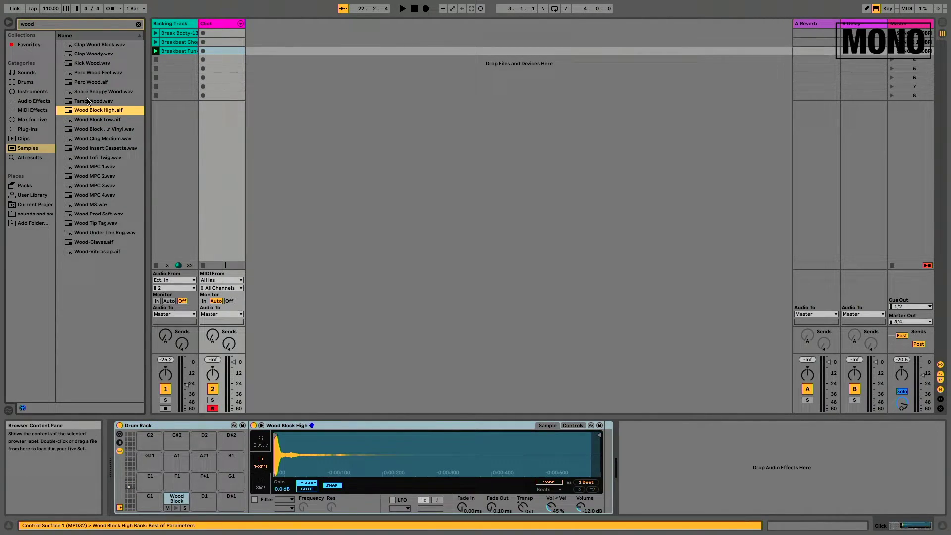
left_click_drag(86, 121, 150, 504)
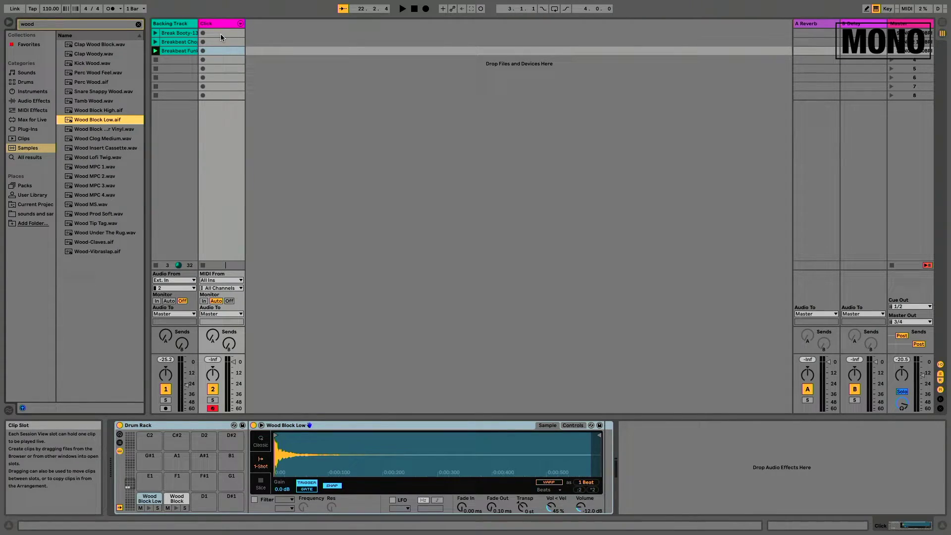
Step: Create a one-bar clip with Wood Block High on beat 1 and Wood Block Low on beats 2–4
double_click(220, 34)
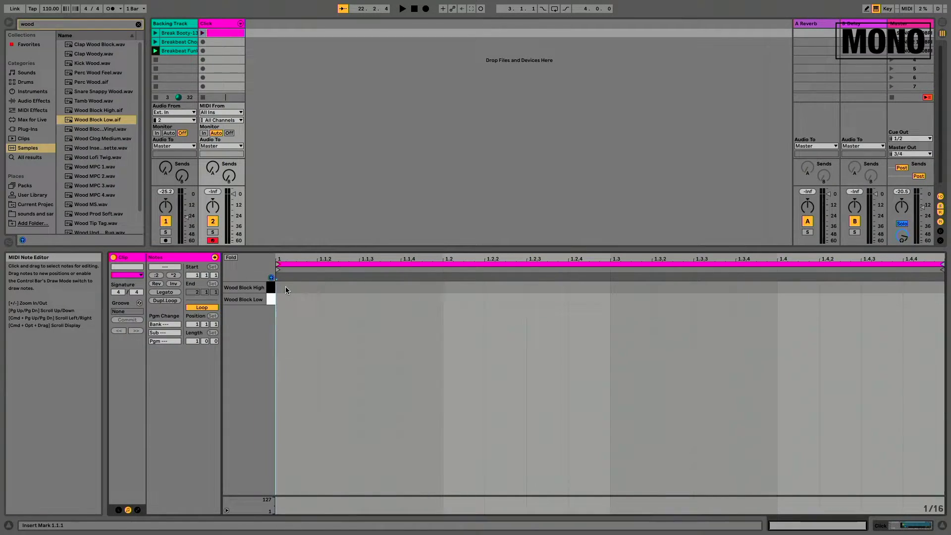
double_click(285, 287)
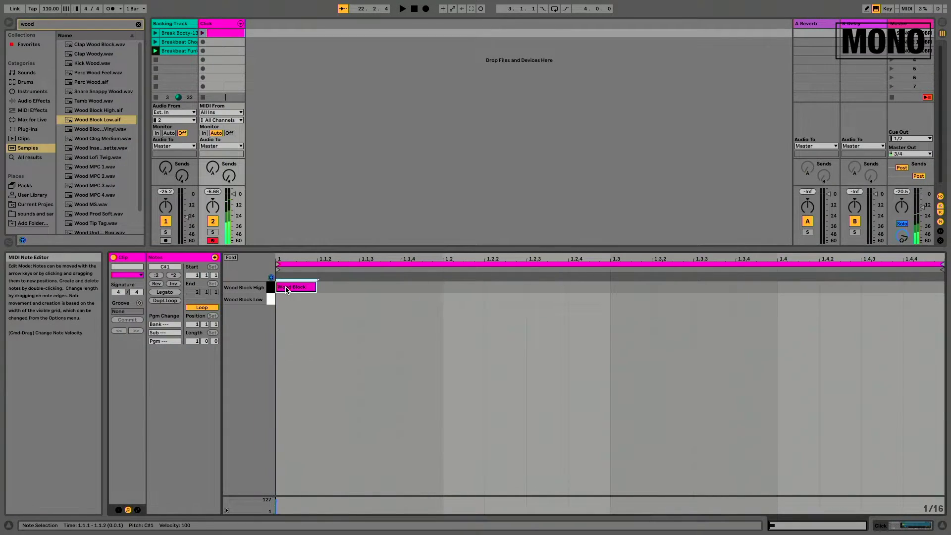
double_click(458, 299)
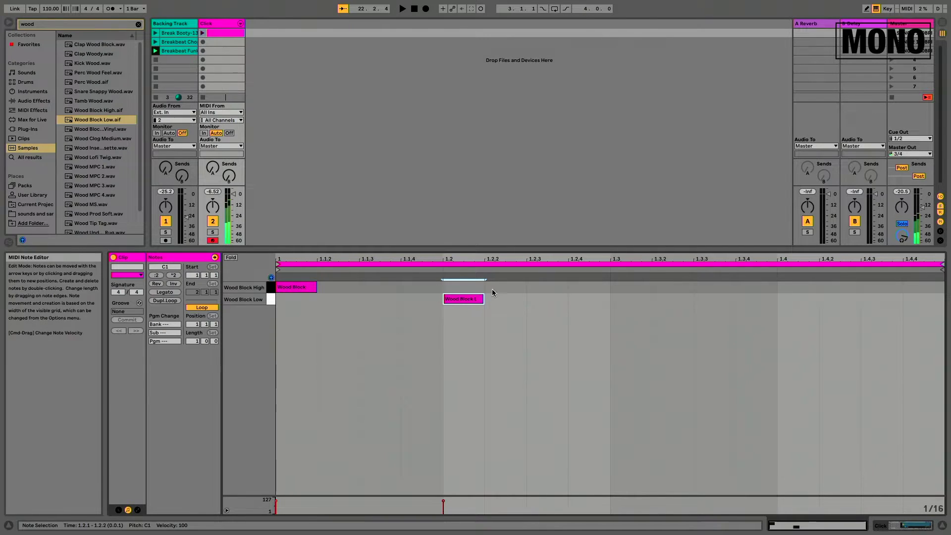
left_click(625, 302)
double_click(623, 302)
double_click(787, 301)
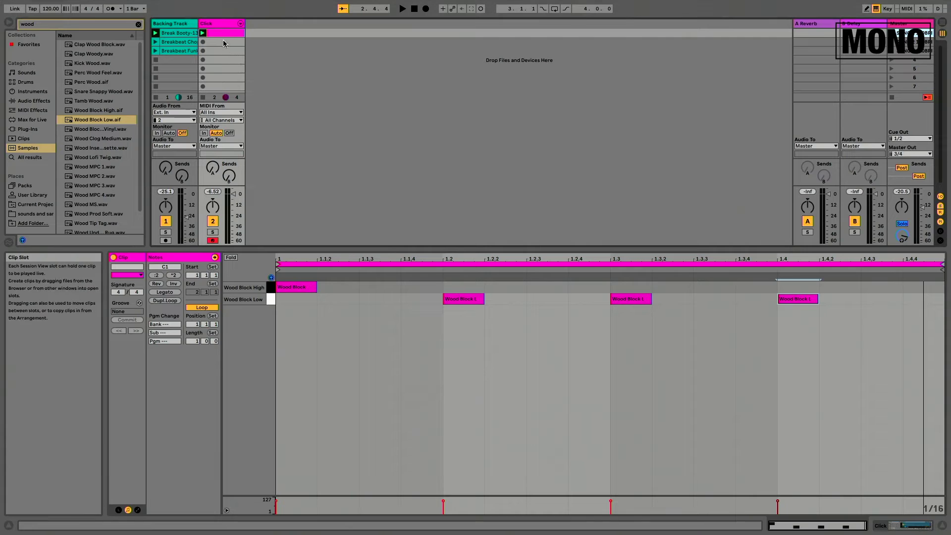
Step: Create a second clip, move beat 1's note to Wood Block Low, and add three off-beat low notes
double_click(221, 42)
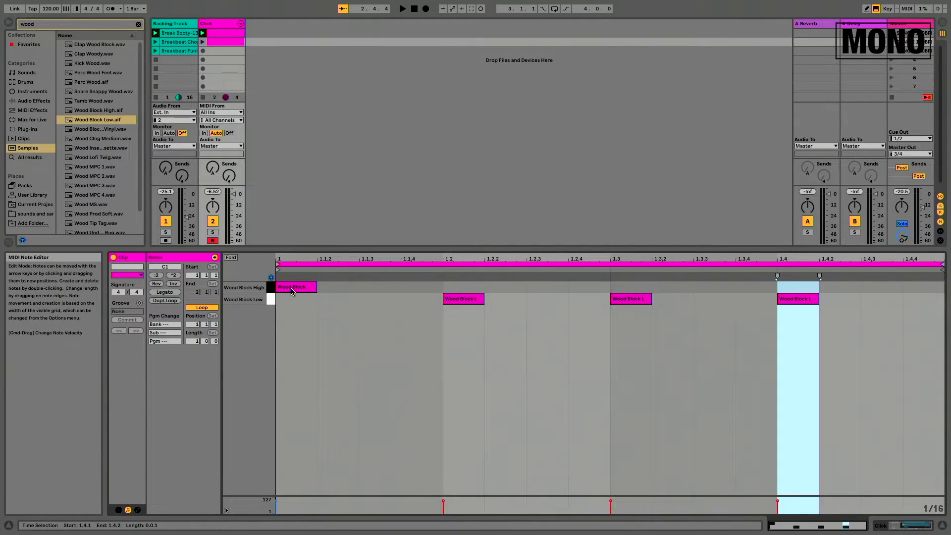
left_click_drag(291, 288, 287, 301)
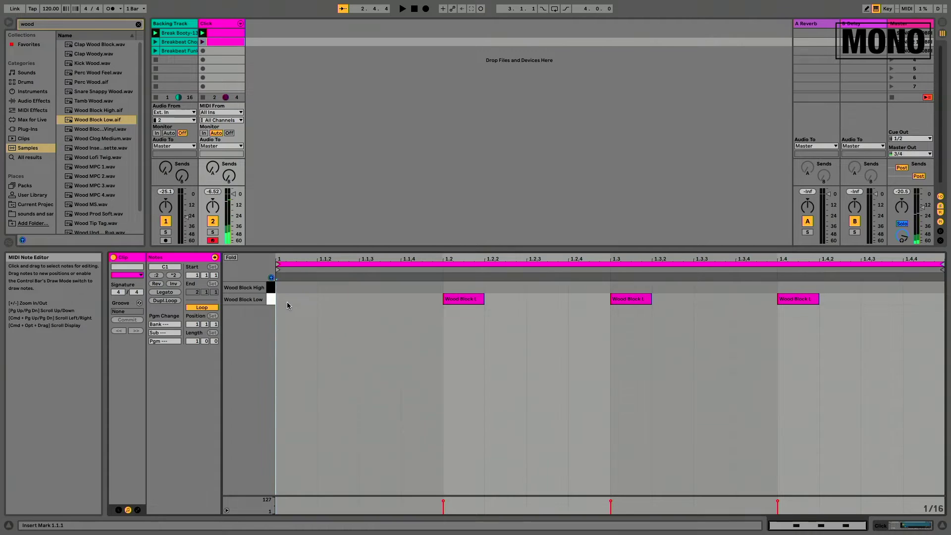
double_click(382, 300)
double_click(549, 302)
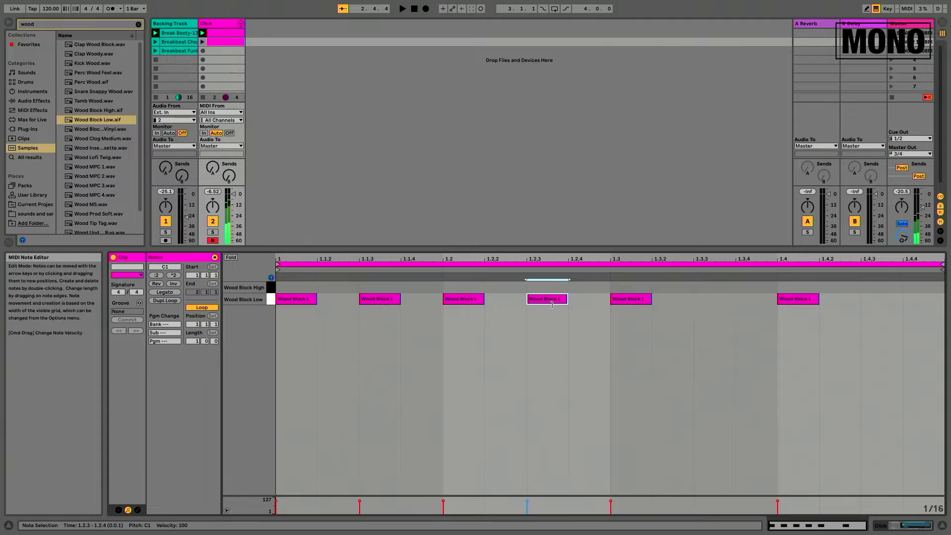
double_click(700, 300)
left_click(869, 302)
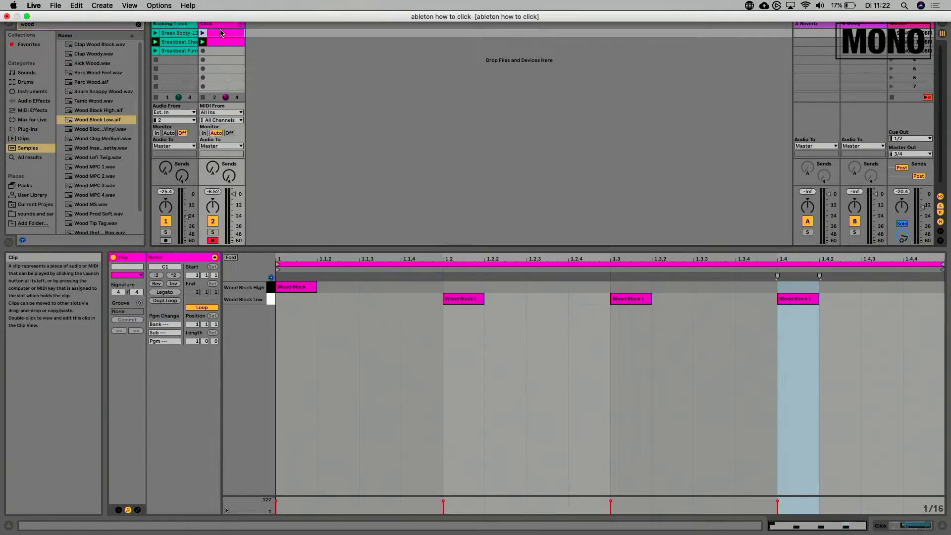
Step: Copy the accented clip to the third slot, Dupl.Loop it twice to four bars, and turn looping off
left_click_drag(220, 42, 220, 51)
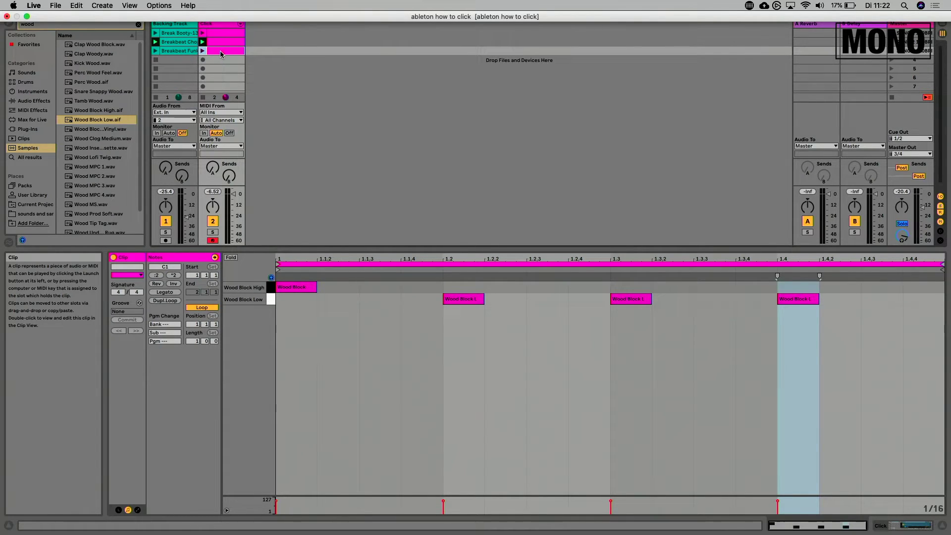
left_click(164, 301)
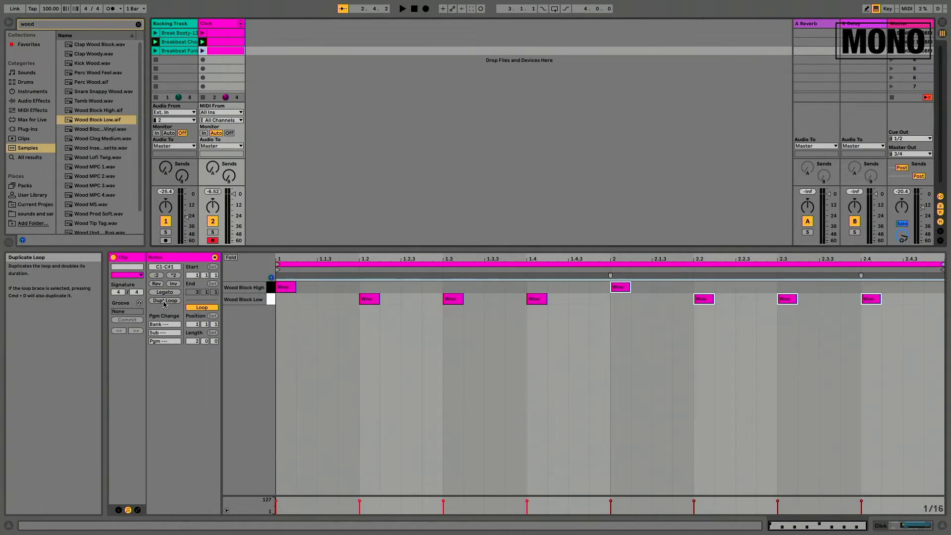
left_click(166, 300)
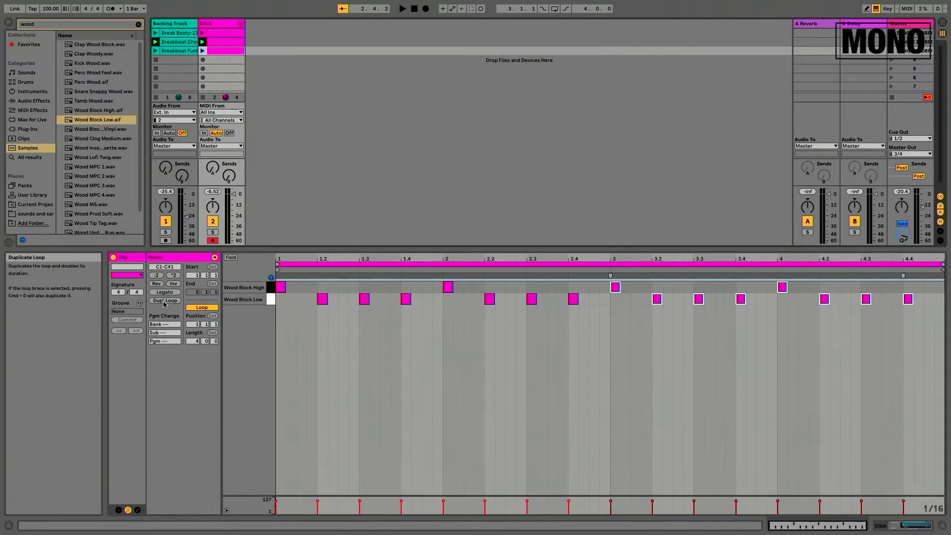
left_click(201, 308)
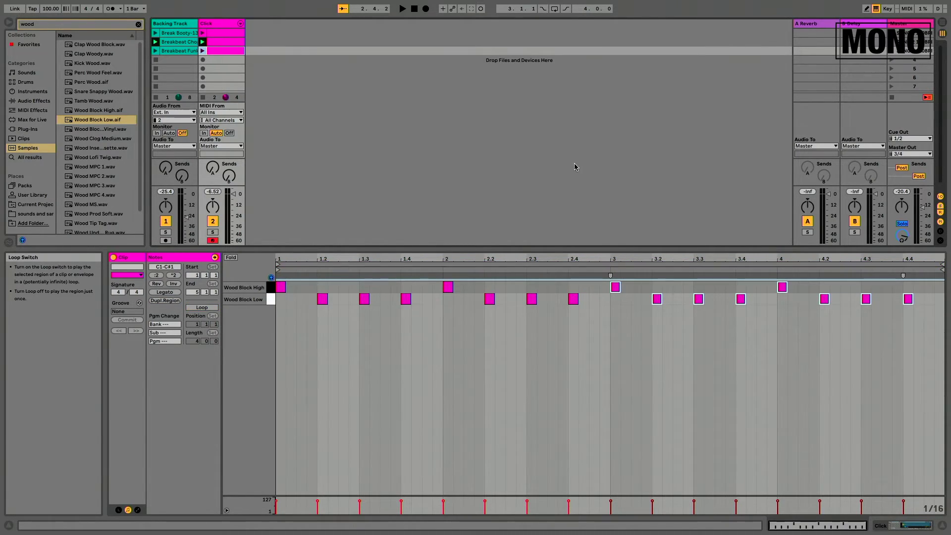